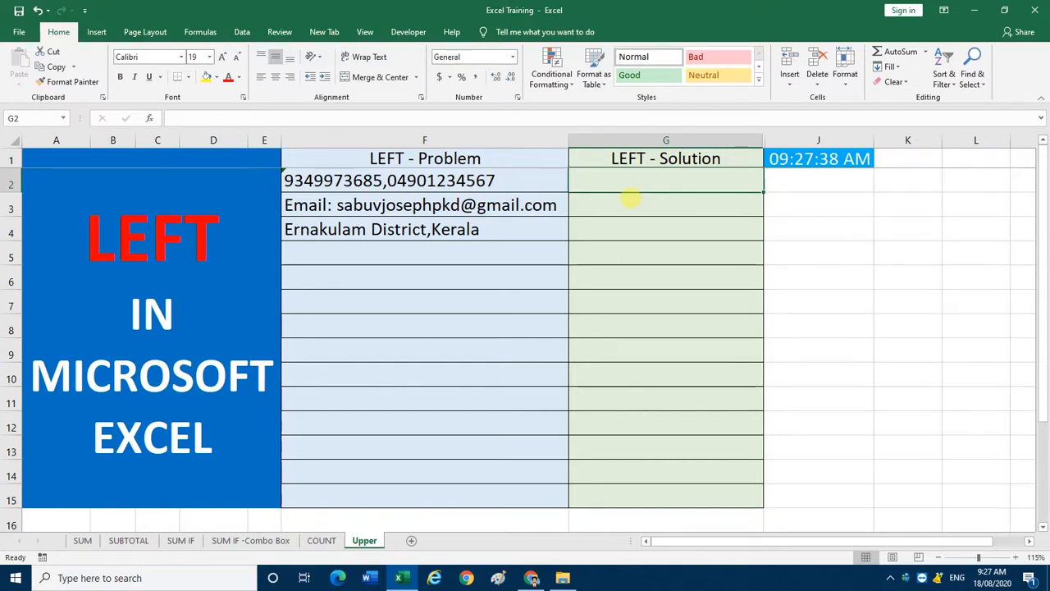
pyautogui.click(433, 187)
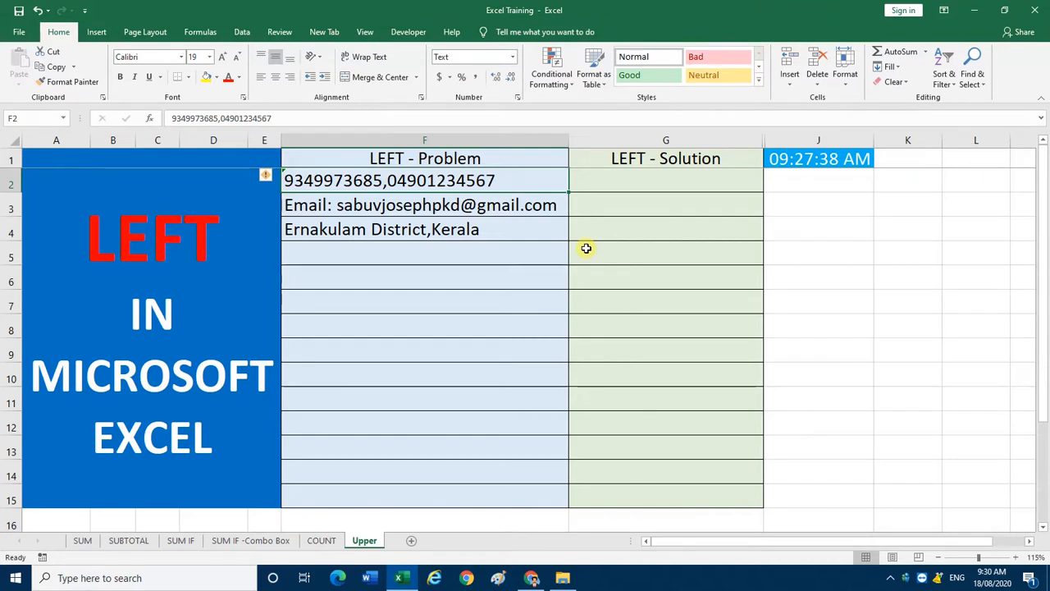
pyautogui.press('Right')
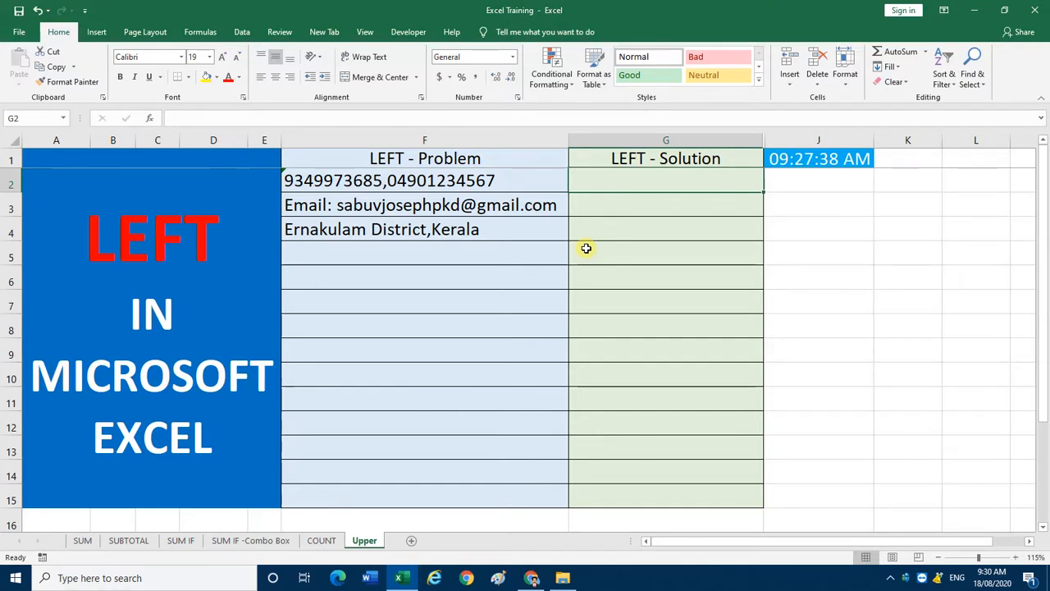
pyautogui.press('Left')
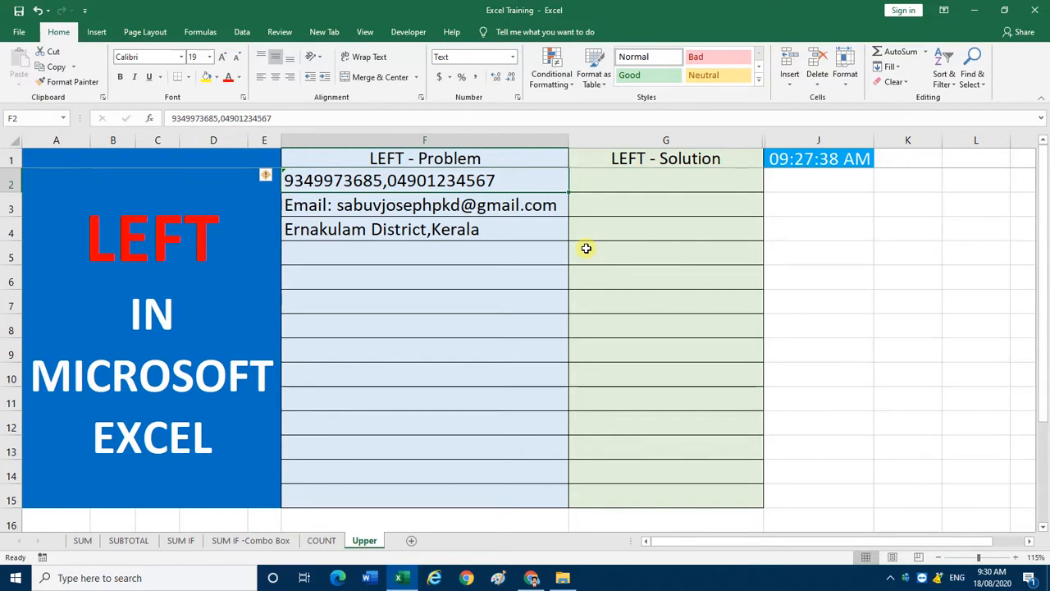
# Step: Enter the formula =LEFT(F2,10) in cell G2 to extract the first ten characters of F2
pyautogui.press('Right')
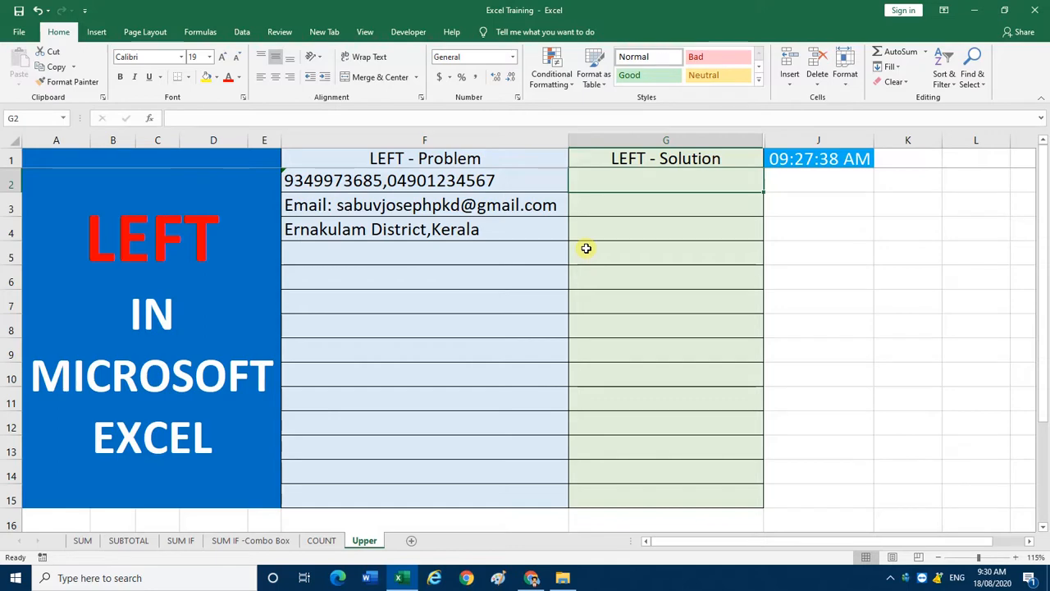
pyautogui.write('=')
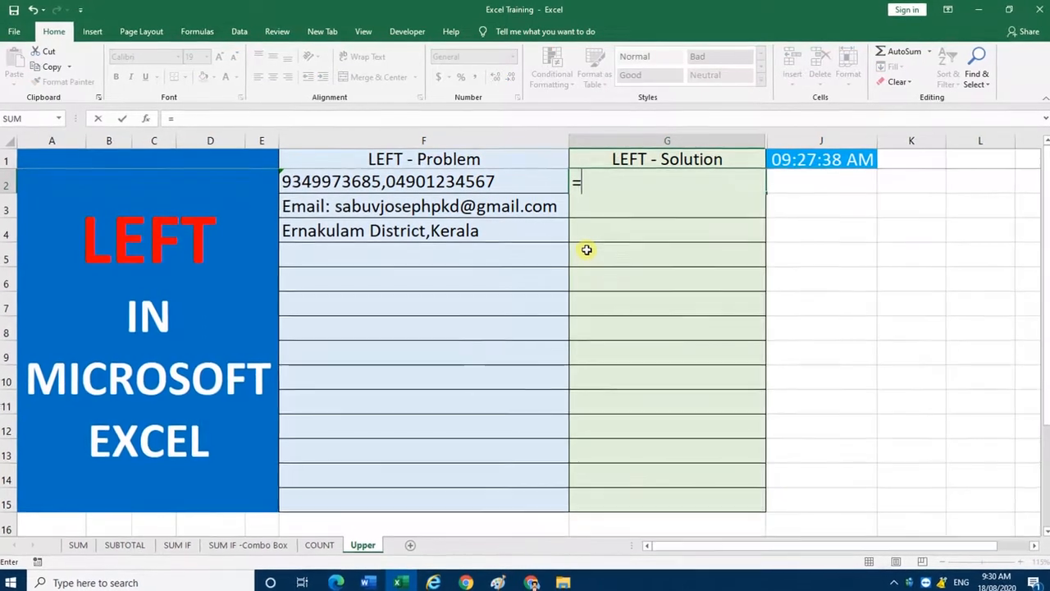
pyautogui.write('left')
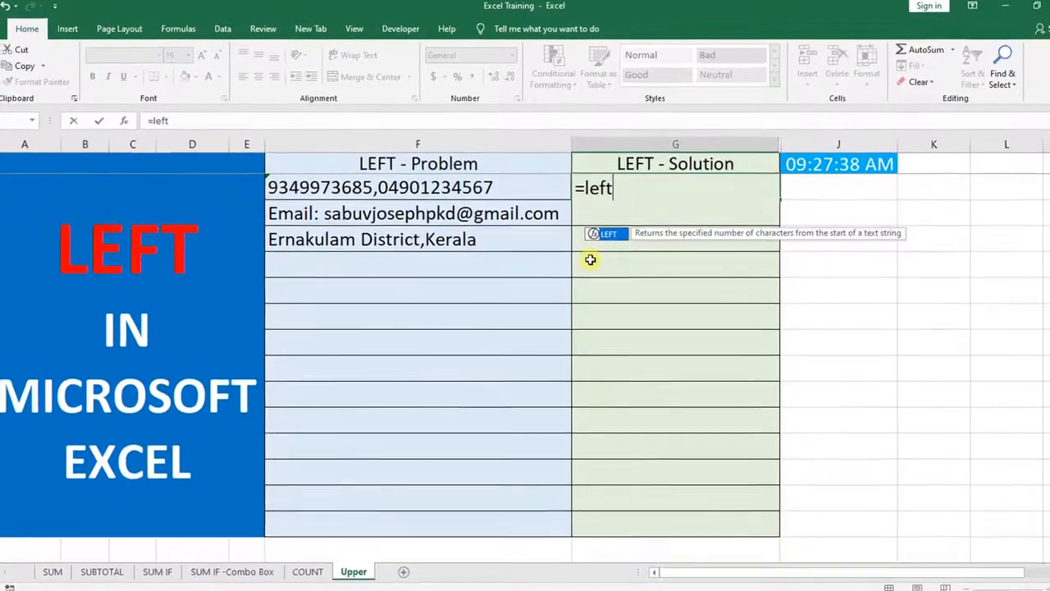
pyautogui.press('Tab')
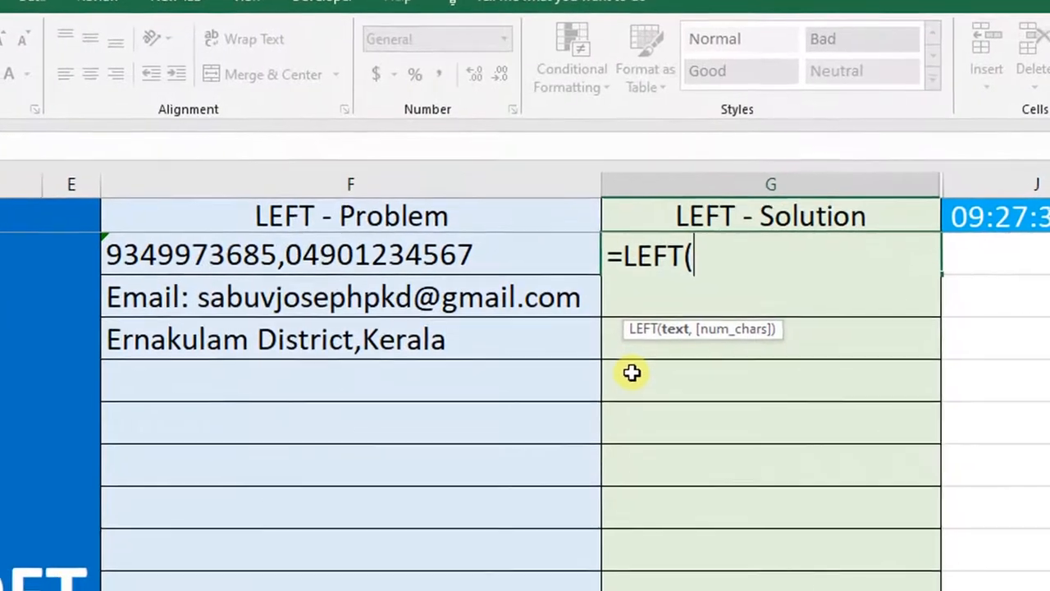
pyautogui.click(480, 256)
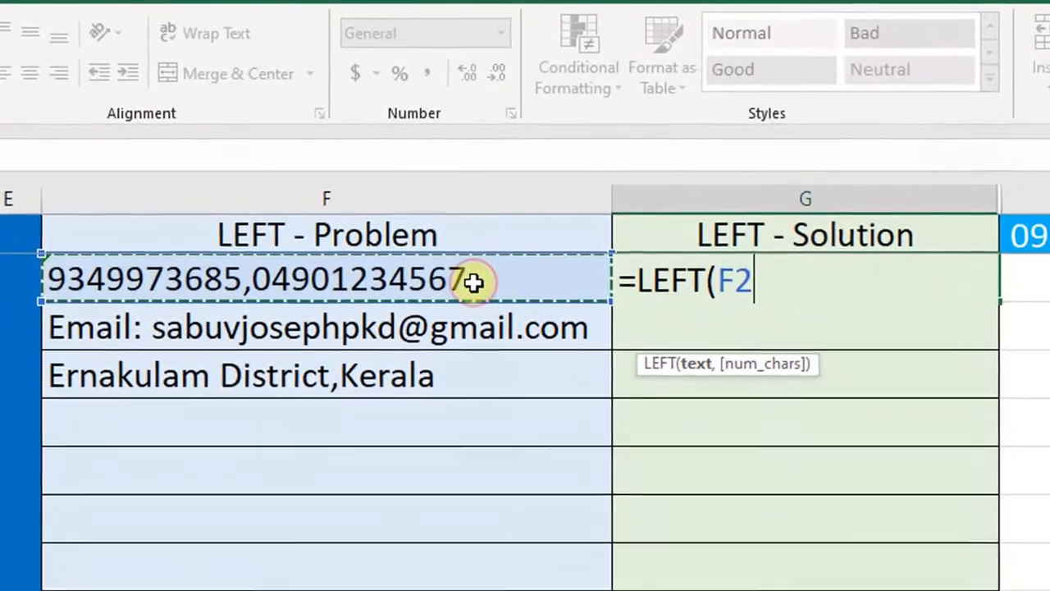
pyautogui.write(',')
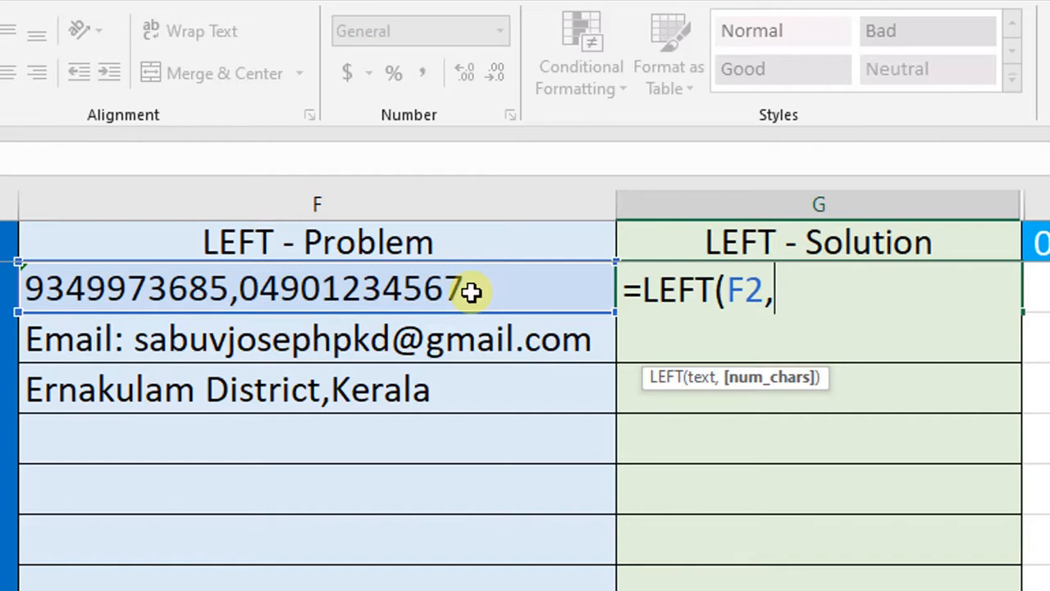
pyautogui.write('10)')
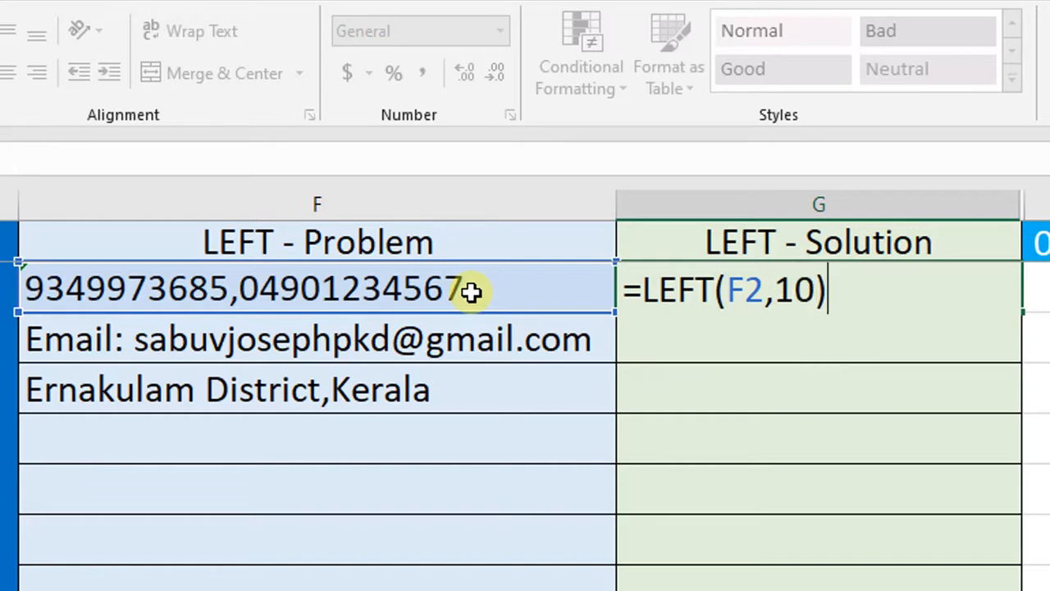
pyautogui.press('Return')
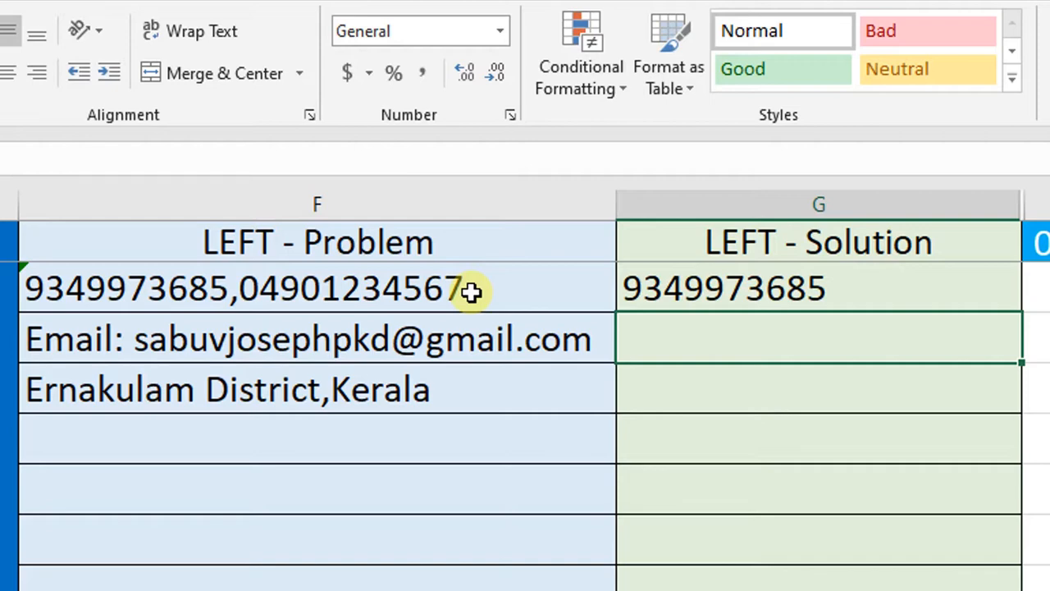
# Step: Change the number of characters in the LEFT formula in G2 to 11
pyautogui.press('Up')
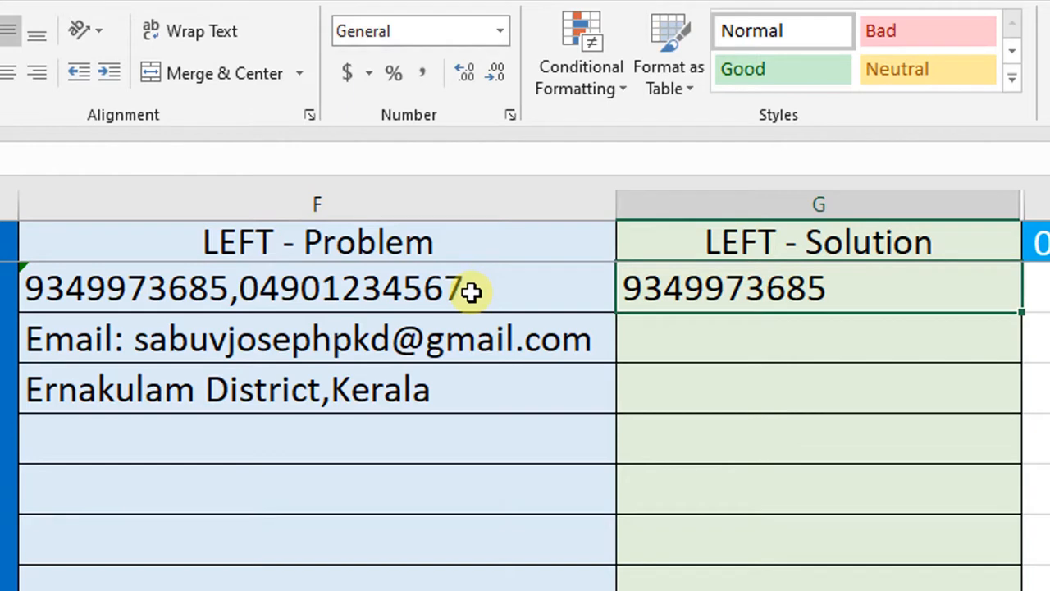
pyautogui.press('F2')
pyautogui.press('Left')
pyautogui.press('Left')
pyautogui.write('1')
pyautogui.press('Return')
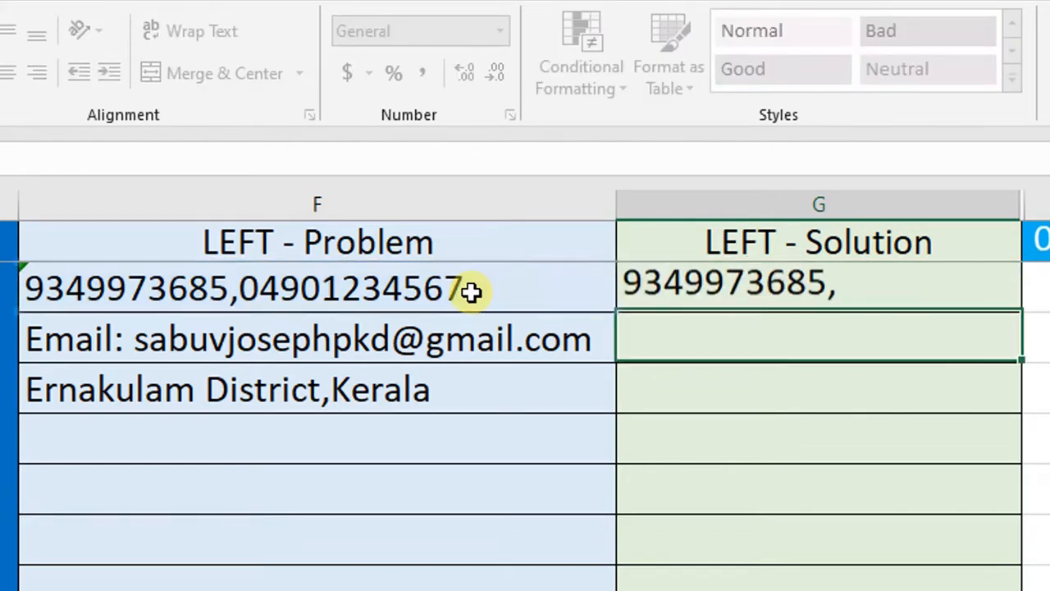
# Step: Set the character count of the LEFT formula in G2 back to 10
pyautogui.press('Up')
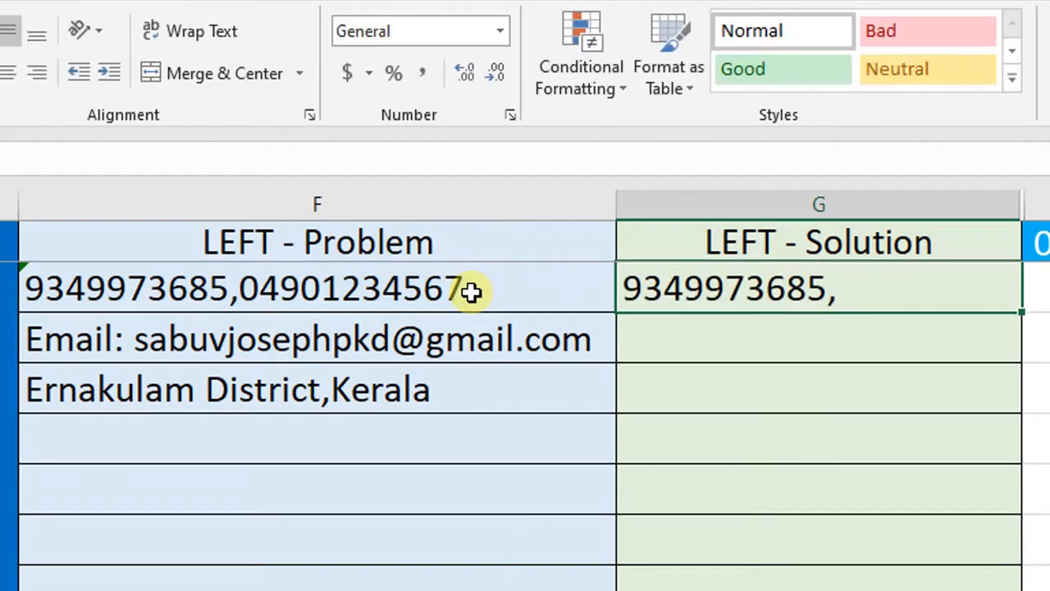
pyautogui.press('F2')
pyautogui.press('Left')
pyautogui.press('Left')
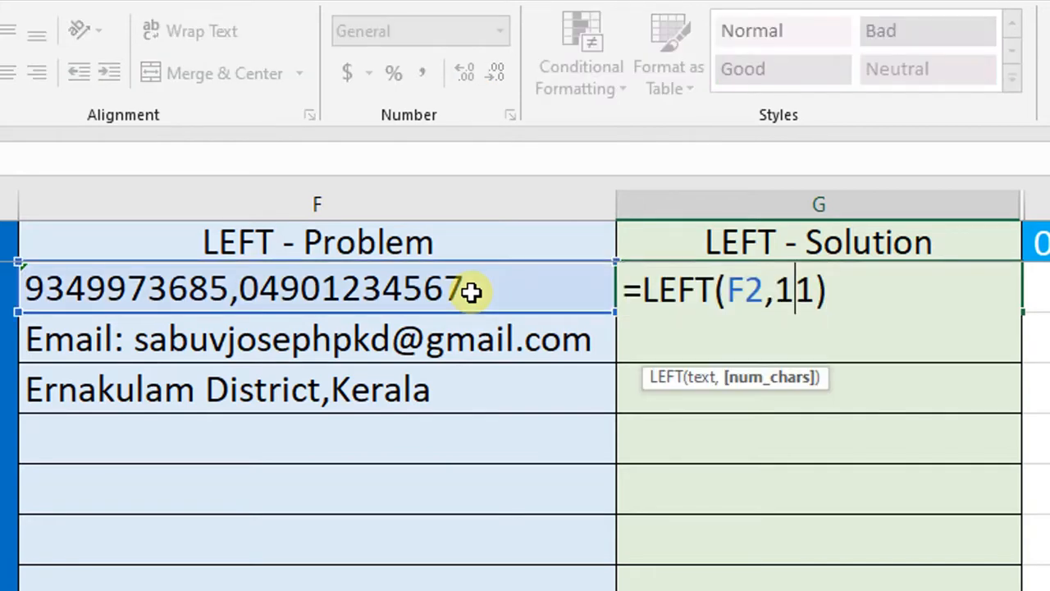
pyautogui.hotkey('shift', 'Right')
pyautogui.press('Delete')
pyautogui.write('0')
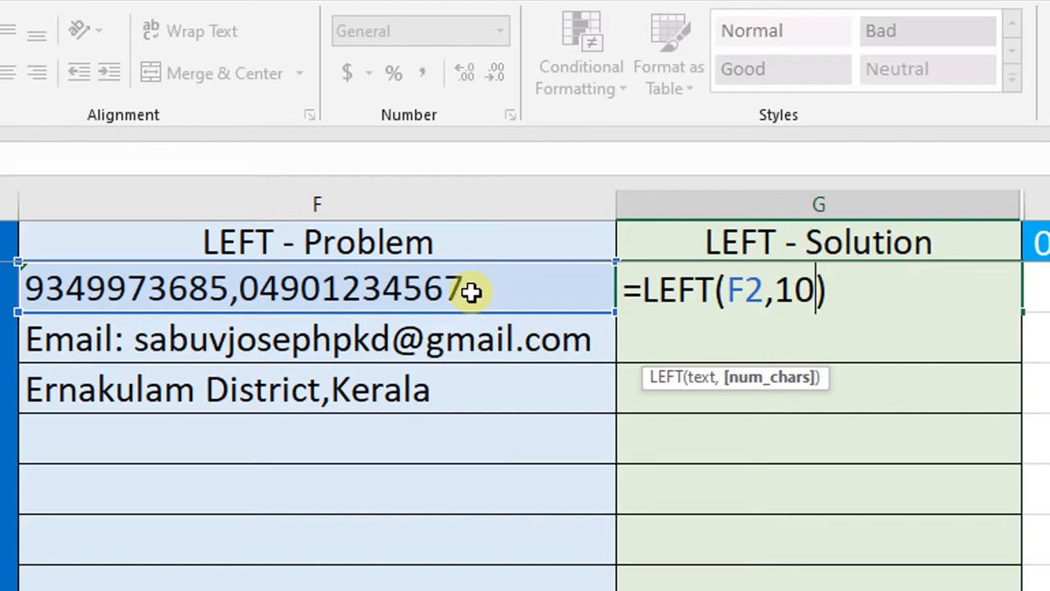
pyautogui.press('Return')
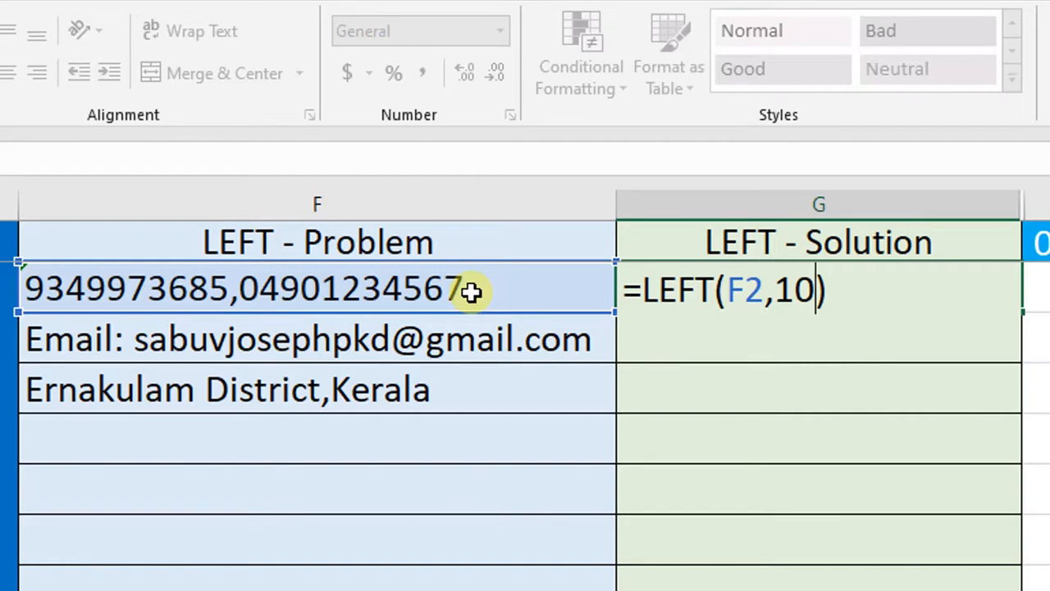
pyautogui.press('Up')
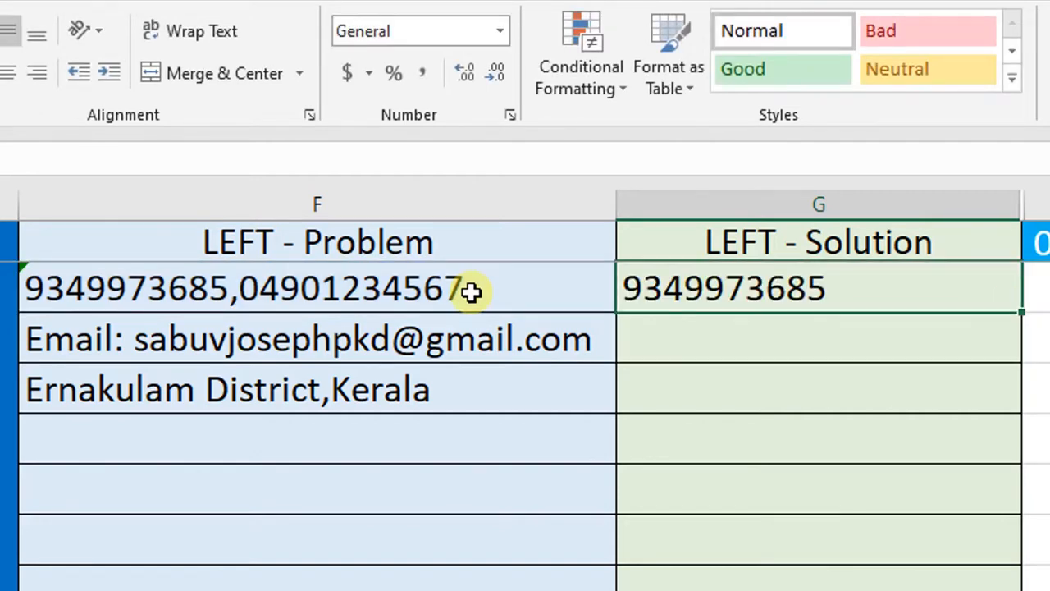
# Step: Enter the formula =LEFT(F3,6) in cell G3 to extract the label at the start of F3
pyautogui.press('Down')
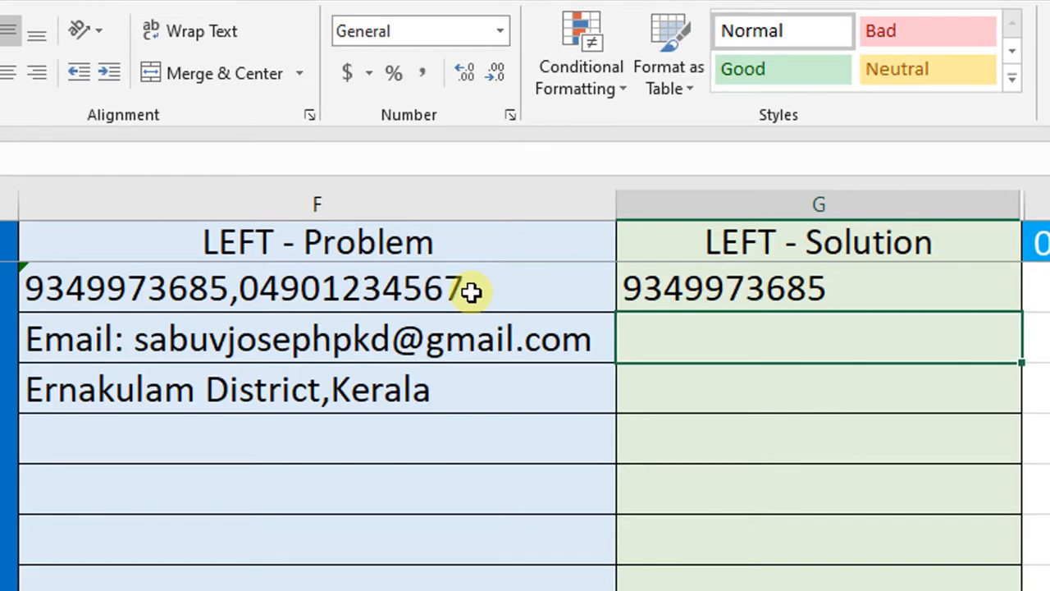
pyautogui.write('=left')
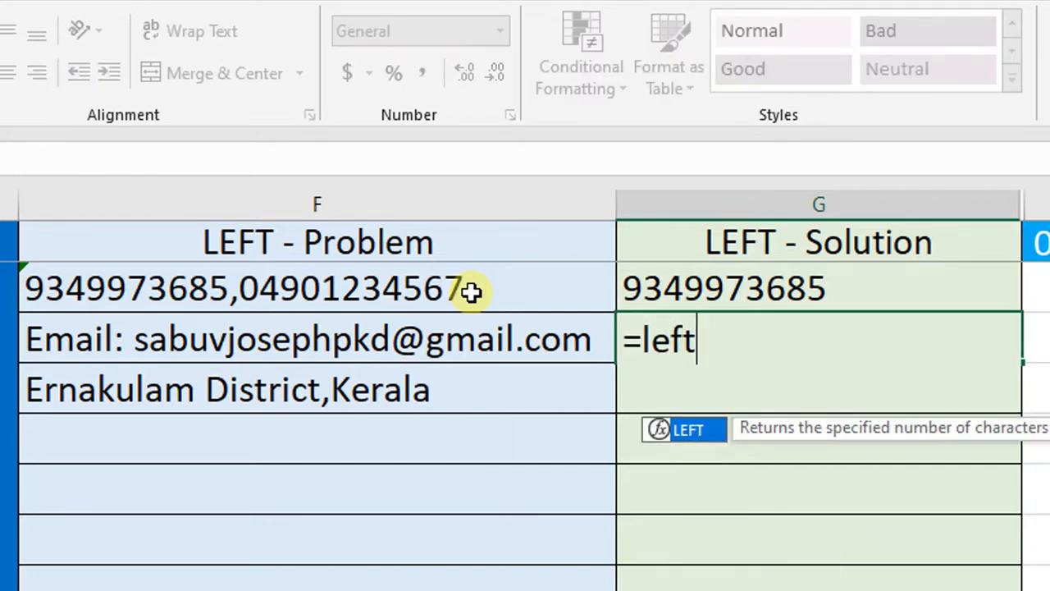
pyautogui.press('Tab')
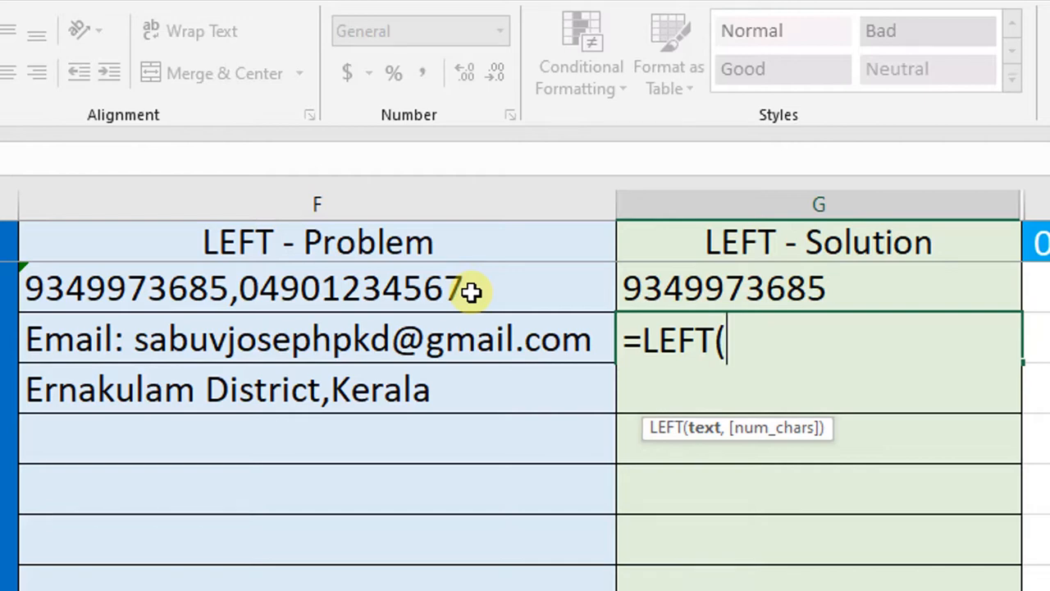
pyautogui.press('Left')
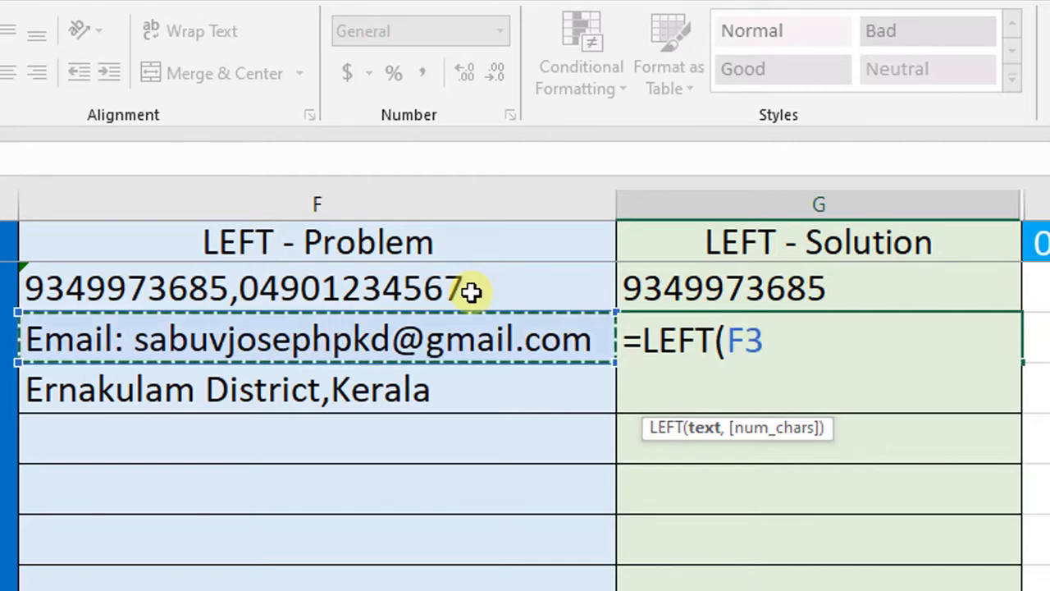
pyautogui.write(',')
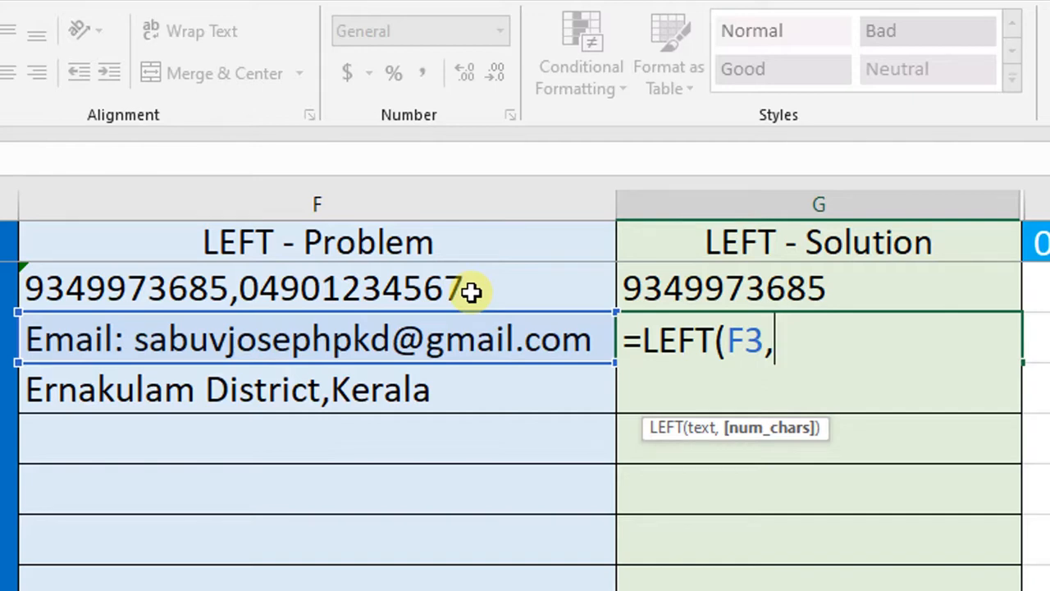
pyautogui.write('6)')
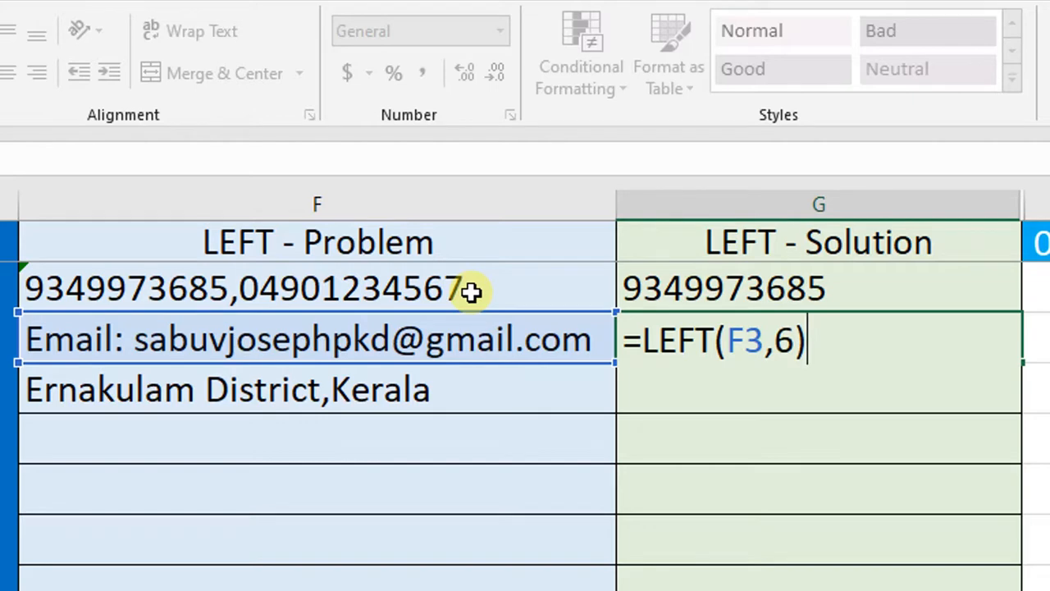
pyautogui.press('Return')
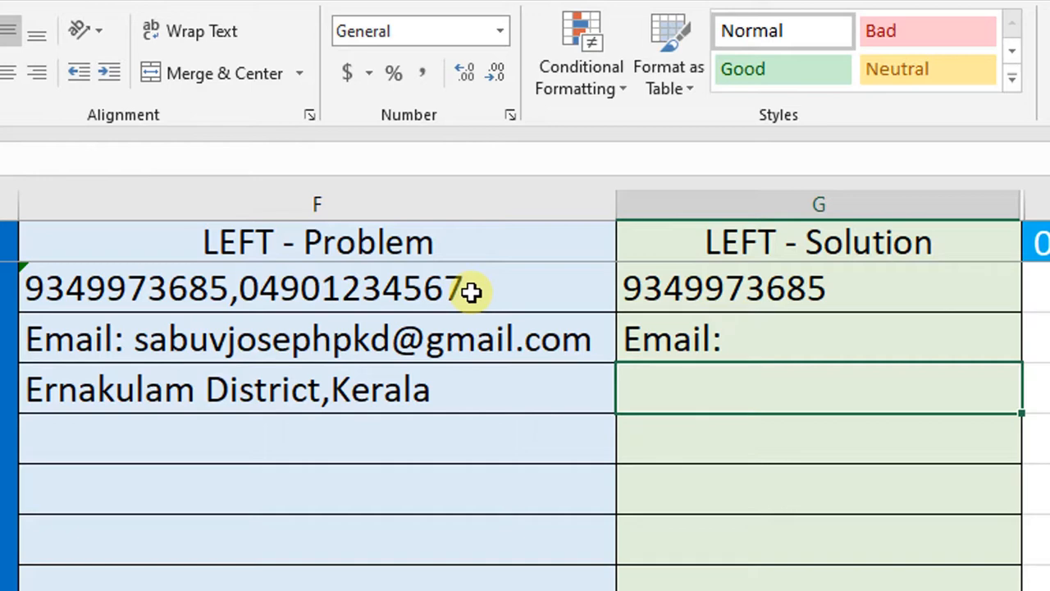
# Step: Enter the formula =LEFT(F4,9) in cell G4 to extract the district name from F4
pyautogui.write('=')
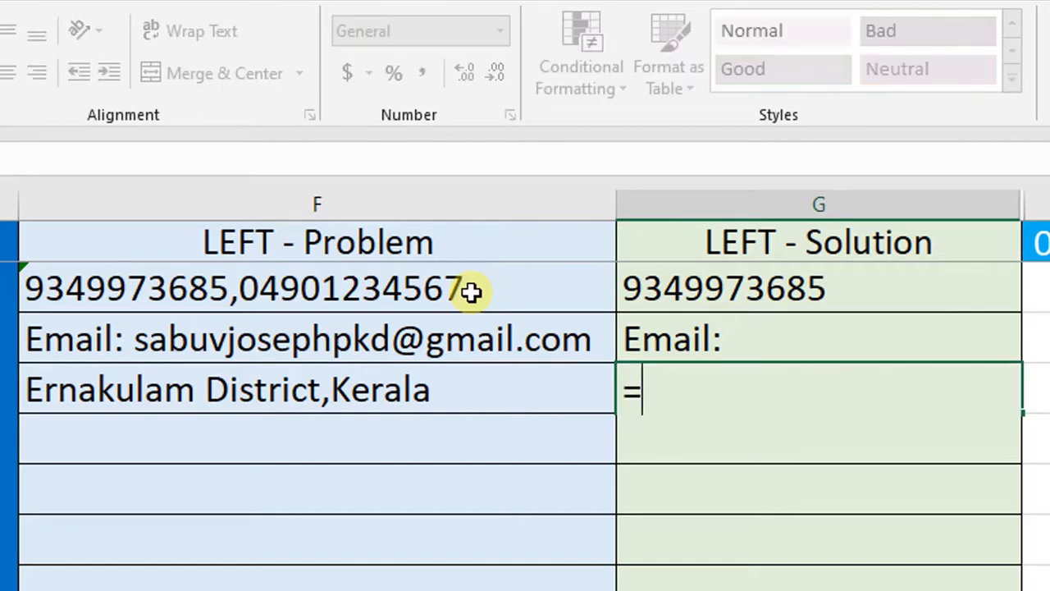
pyautogui.write('left')
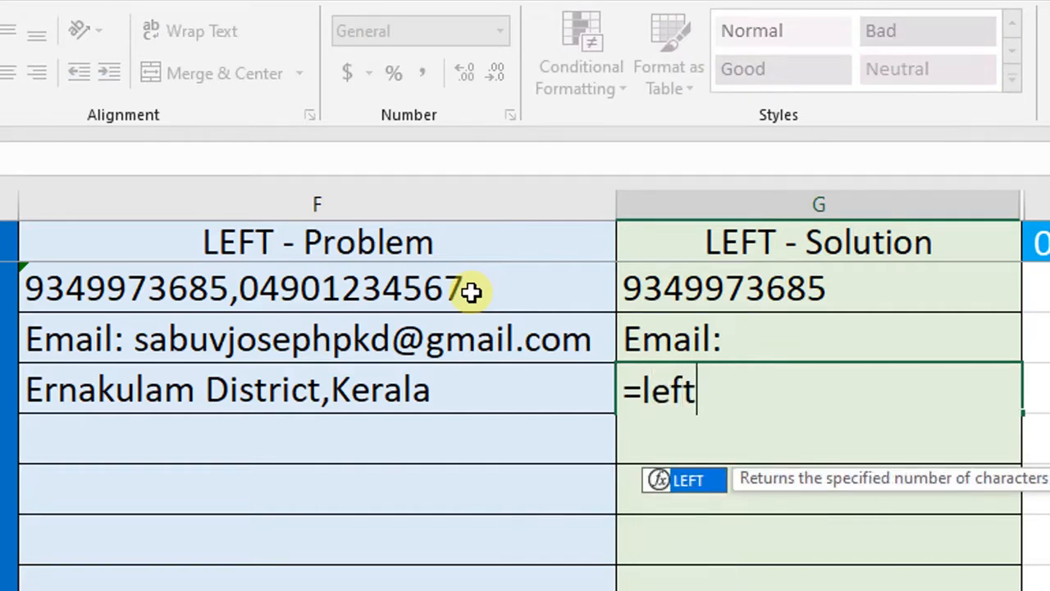
pyautogui.press('Tab')
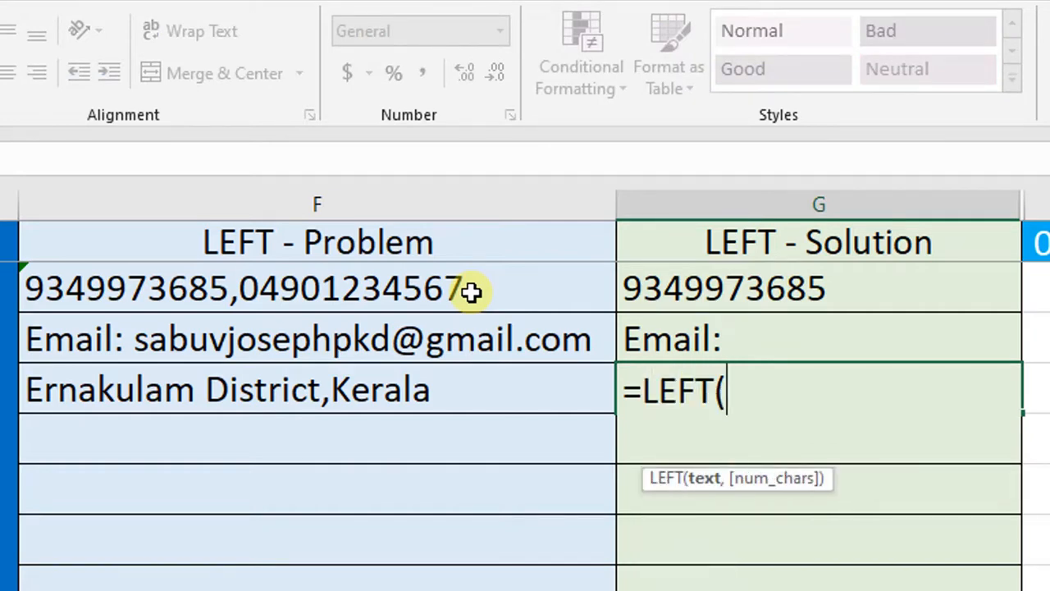
pyautogui.press('Left')
pyautogui.write(',')
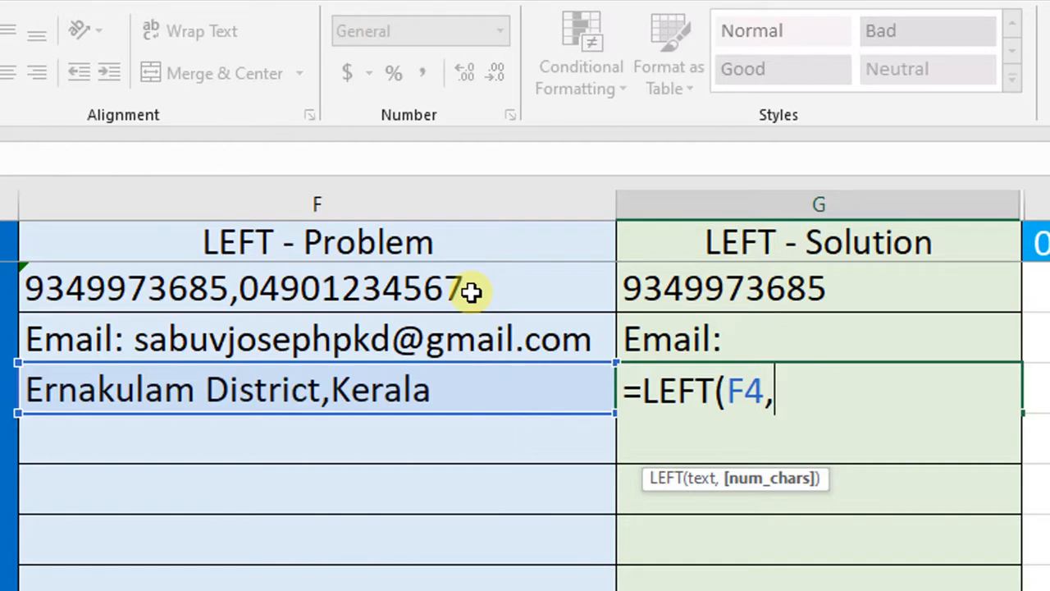
pyautogui.write('9')
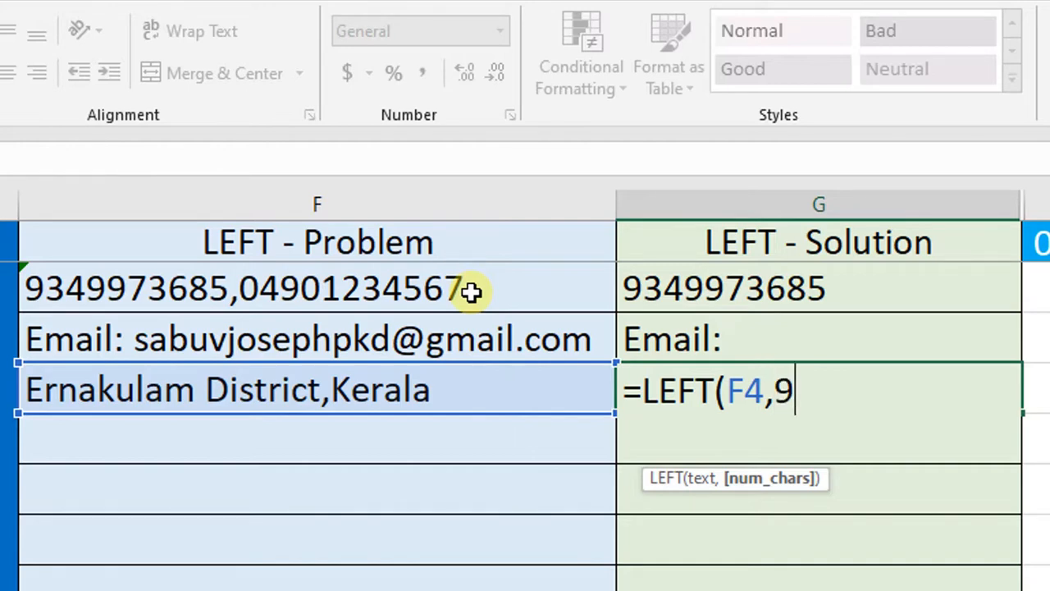
pyautogui.write(')')
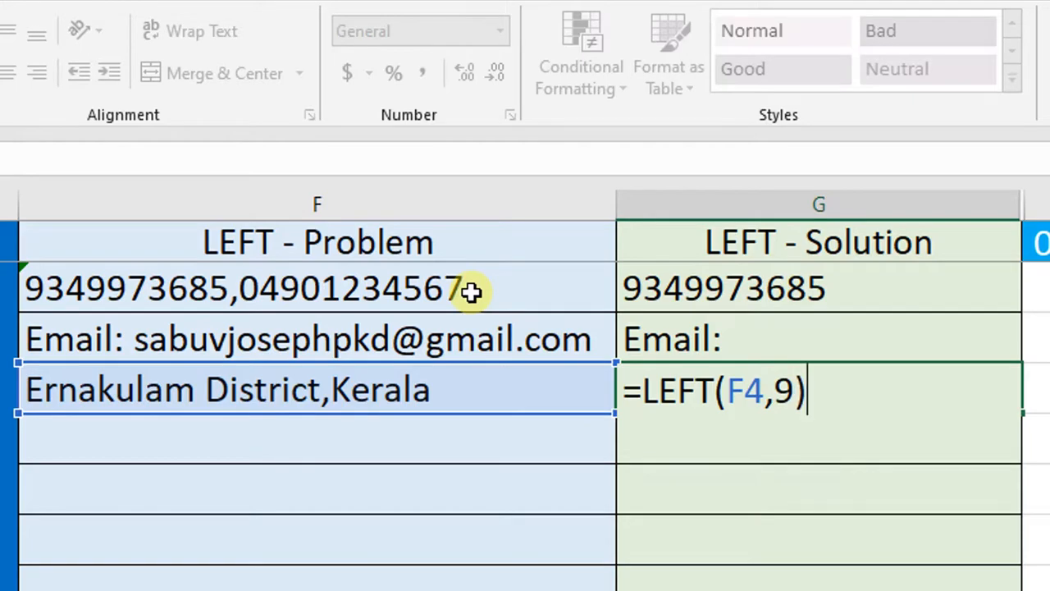
pyautogui.press('Return')
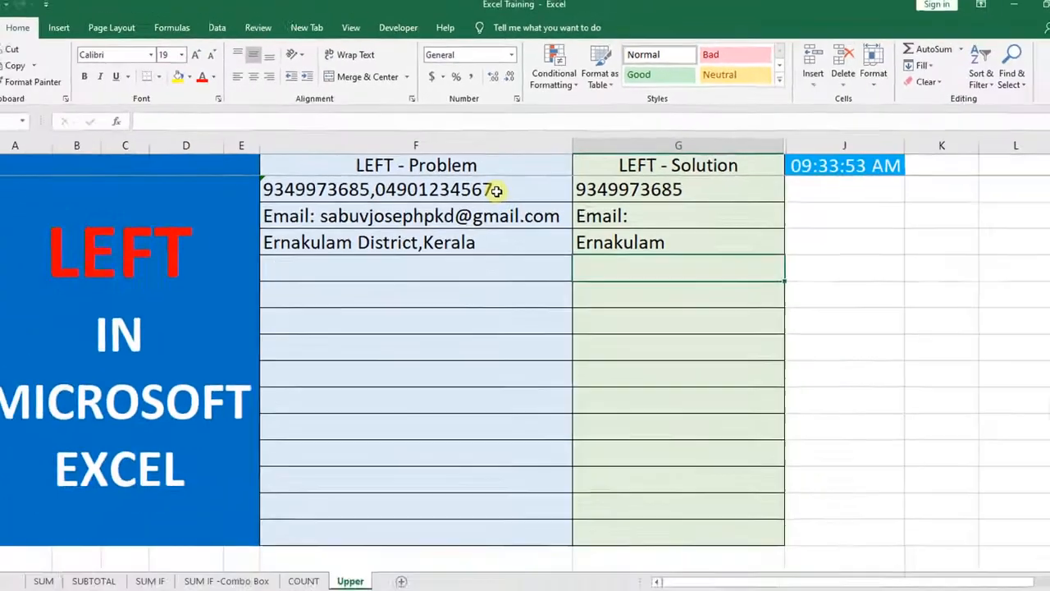